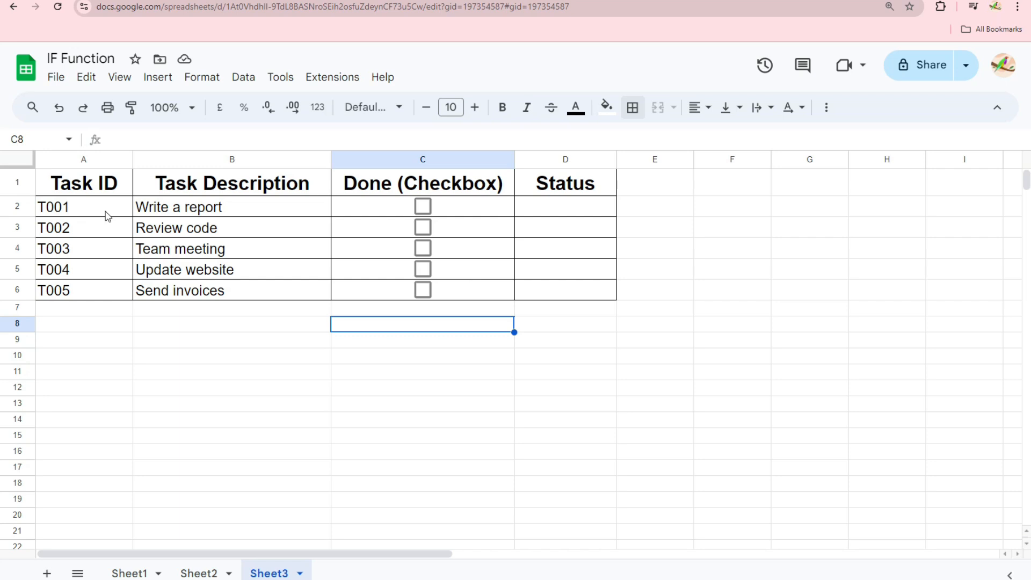
{"action": "left_click_drag", "start_coordinate": [188, 208], "coordinate": [204, 297]}
{"action": "left_click_drag", "start_coordinate": [403, 196], "coordinate": [399, 304]}
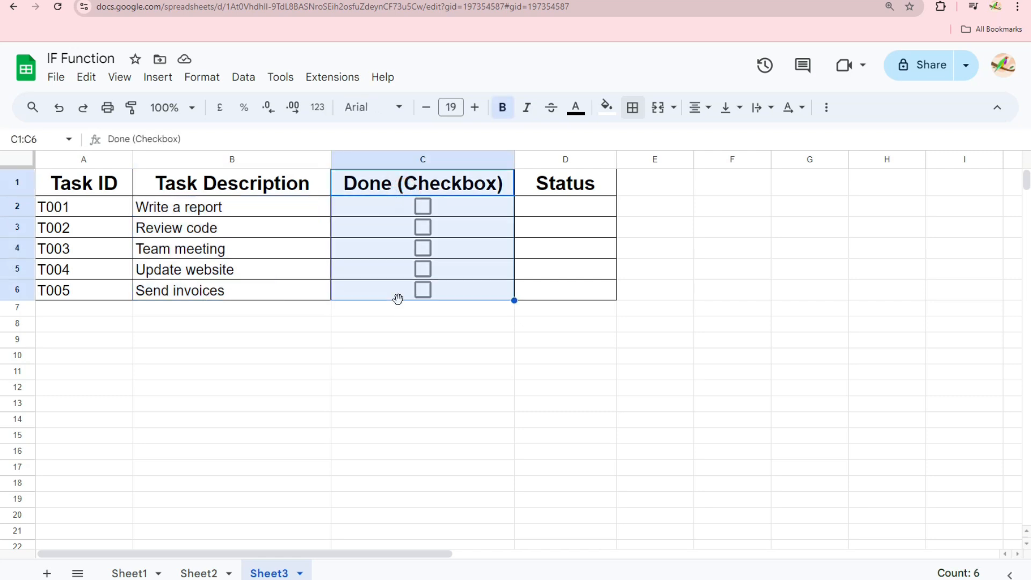
{"action": "left_click_drag", "start_coordinate": [552, 186], "coordinate": [558, 303]}
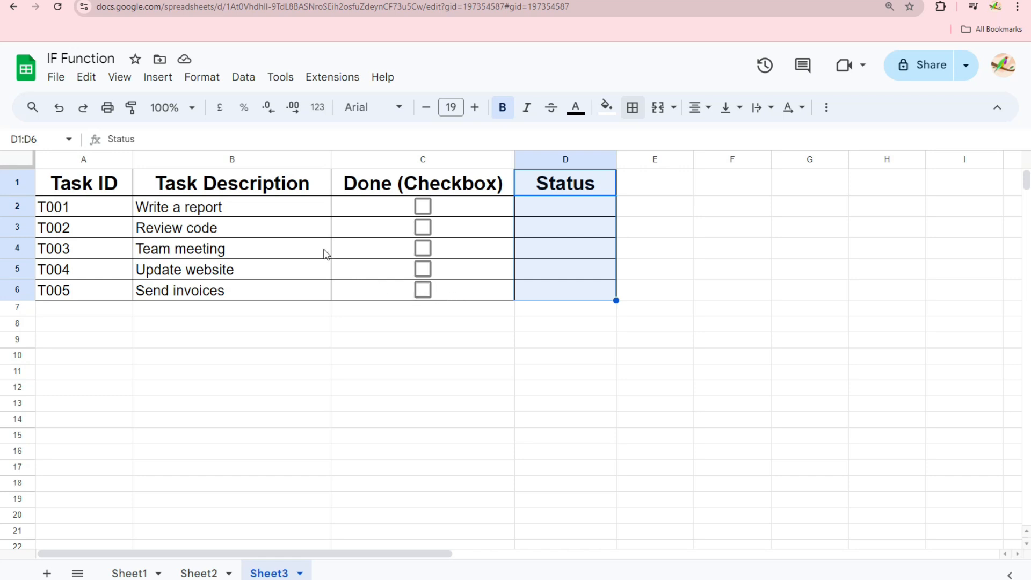
Toggle the Done checkbox of the "Write a report" task on and back off.
{"action": "left_click", "coordinate": [408, 208]}
{"action": "left_click", "coordinate": [423, 206]}
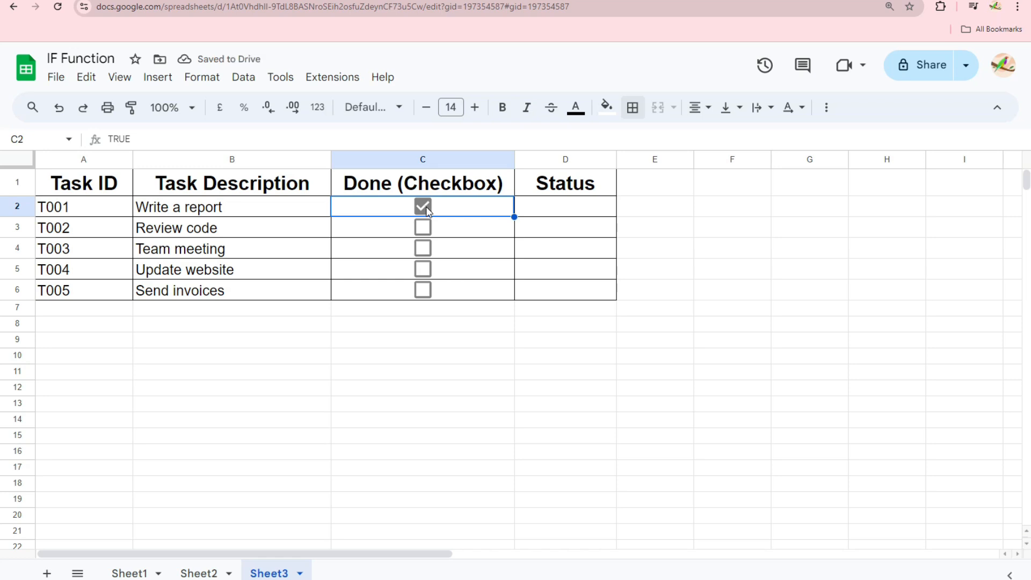
{"action": "left_click", "coordinate": [424, 207]}
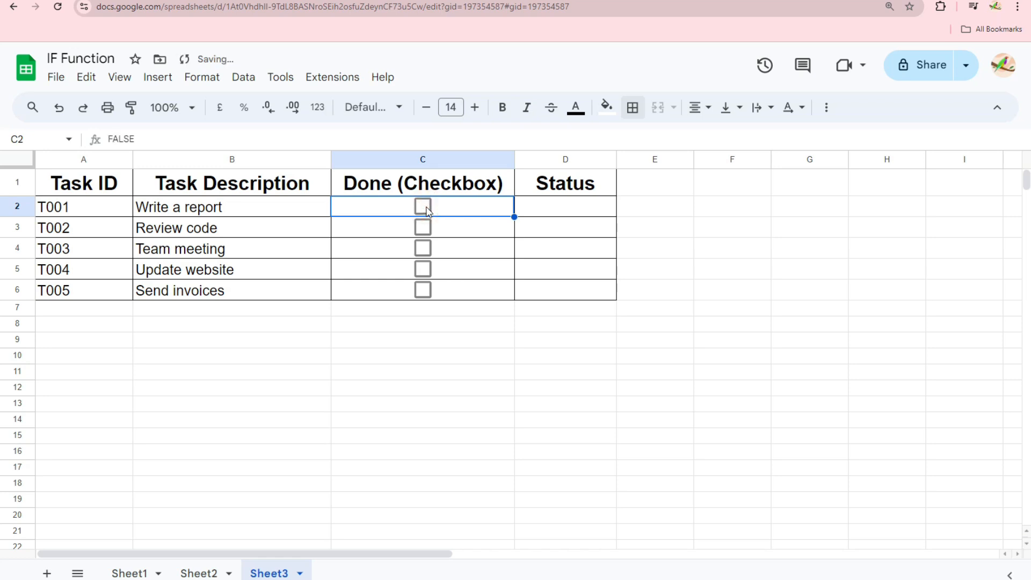
Start an IF formula in the Status cell D2 with the condition C2=true.
{"action": "left_click", "coordinate": [583, 213]}
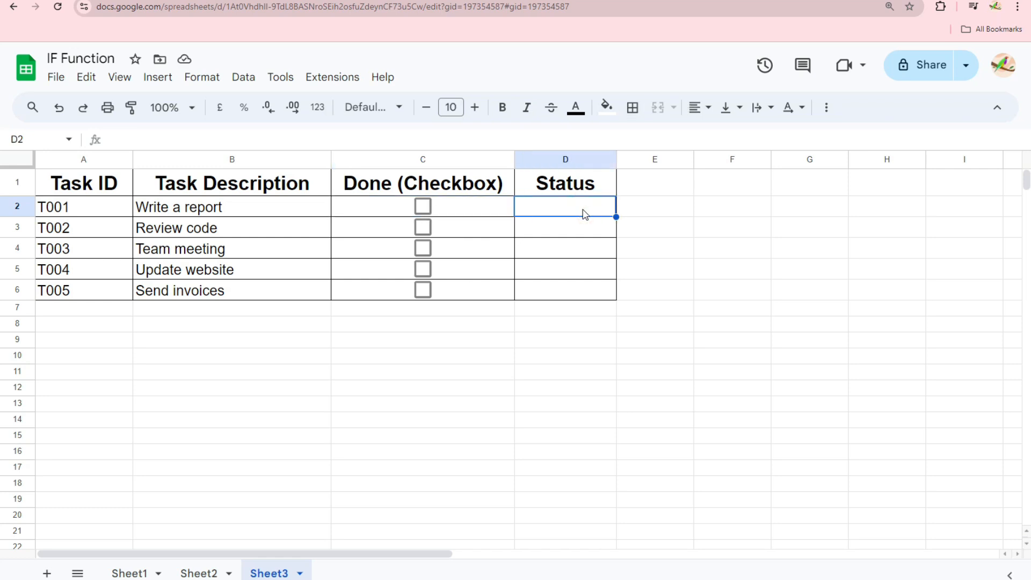
{"action": "type", "text": "="}
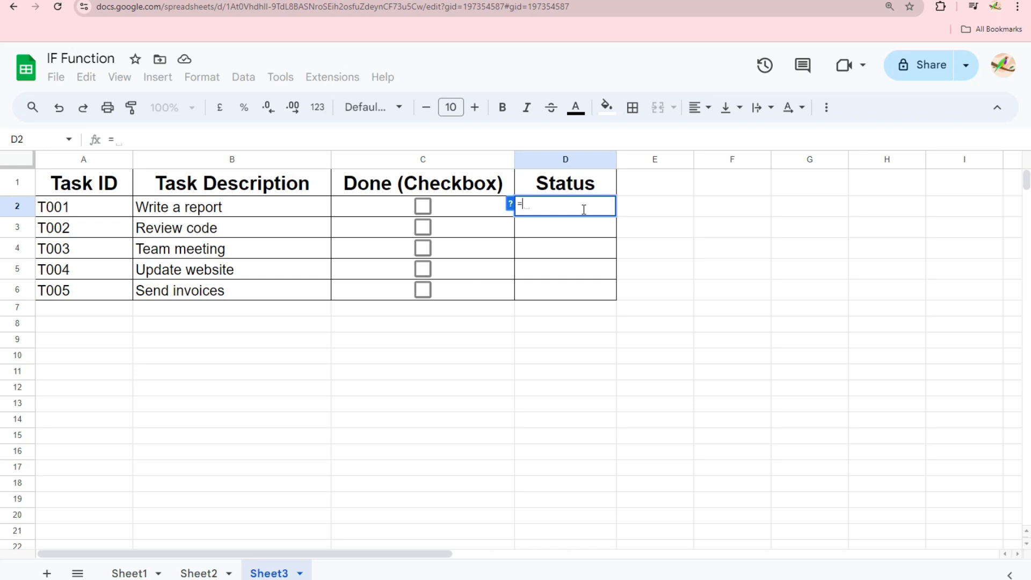
{"action": "type", "text": "if"}
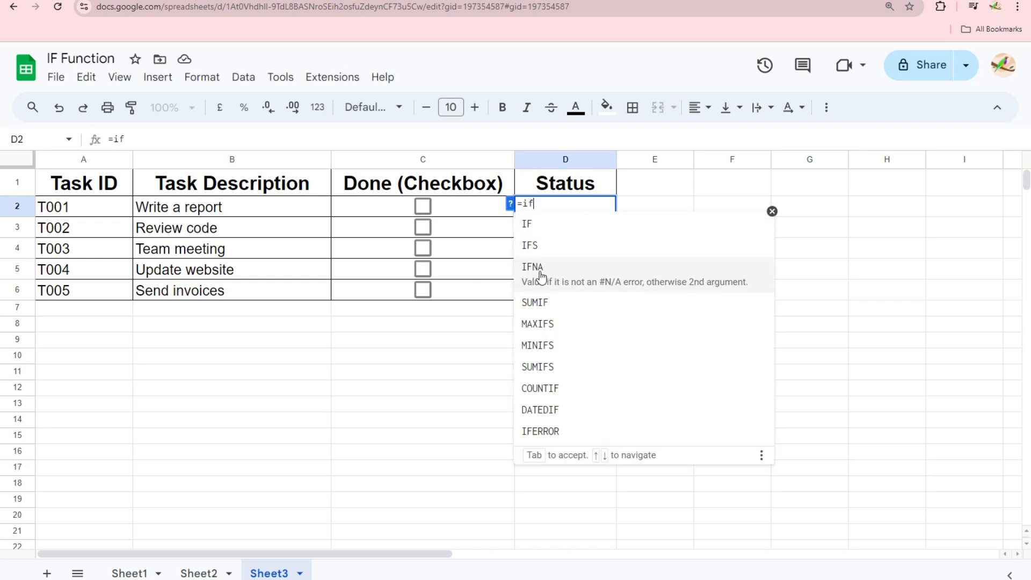
{"action": "left_click", "coordinate": [541, 226]}
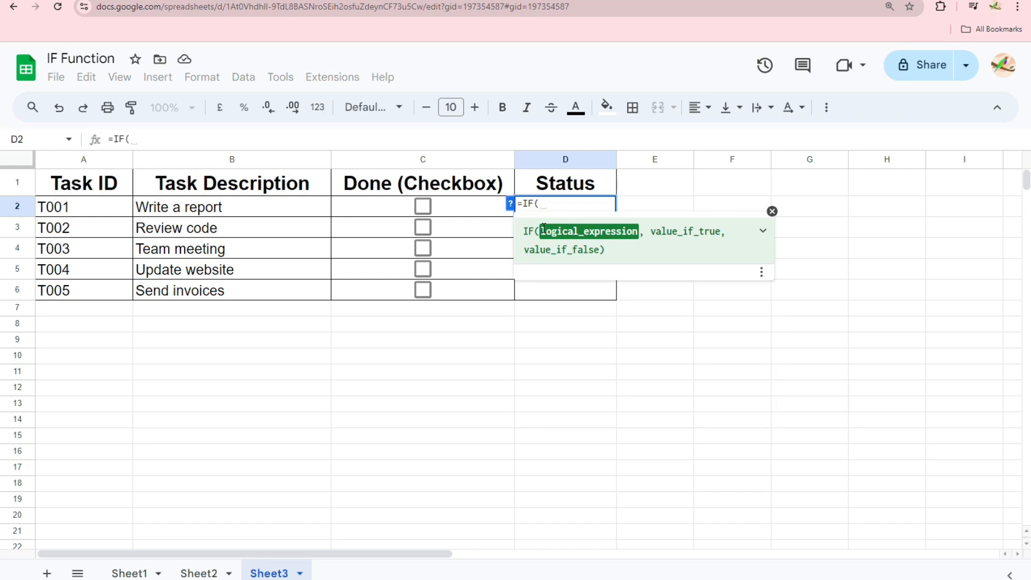
{"action": "left_click", "coordinate": [456, 213]}
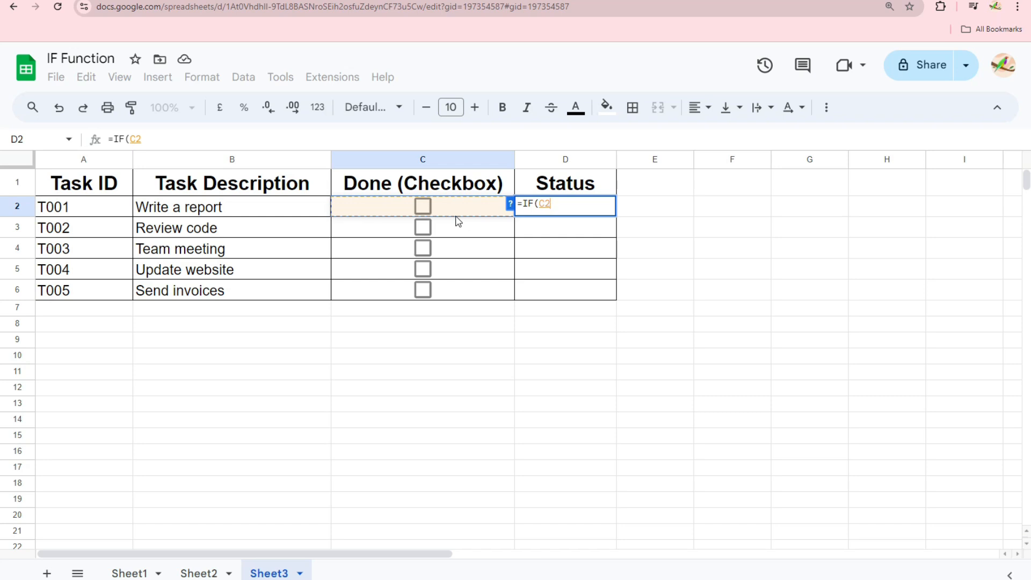
{"action": "type", "text": "tr"}
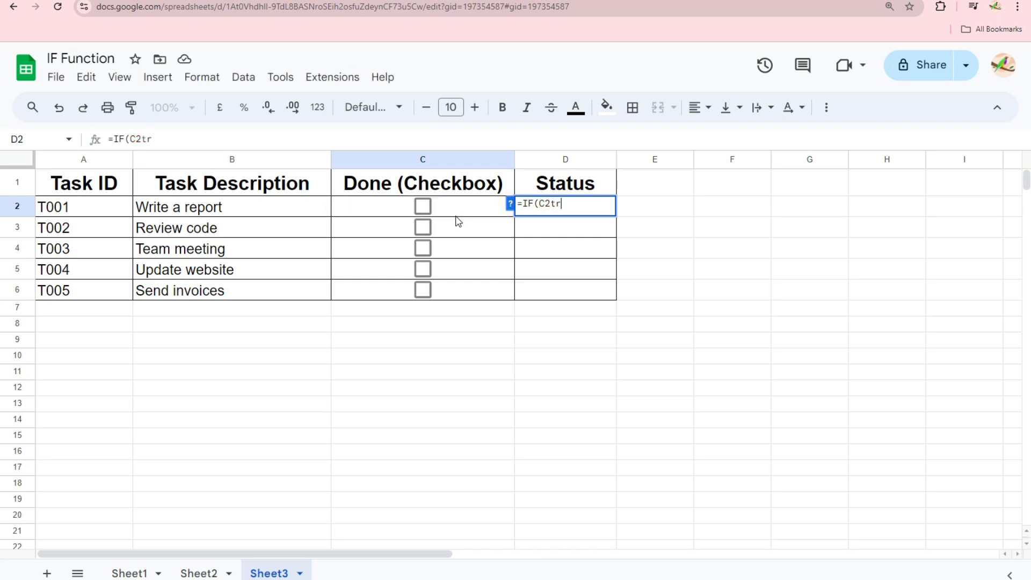
{"action": "type", "text": "ue"}
{"action": "left_click", "coordinate": [551, 205]}
{"action": "type", "text": "="}
{"action": "left_click", "coordinate": [583, 204]}
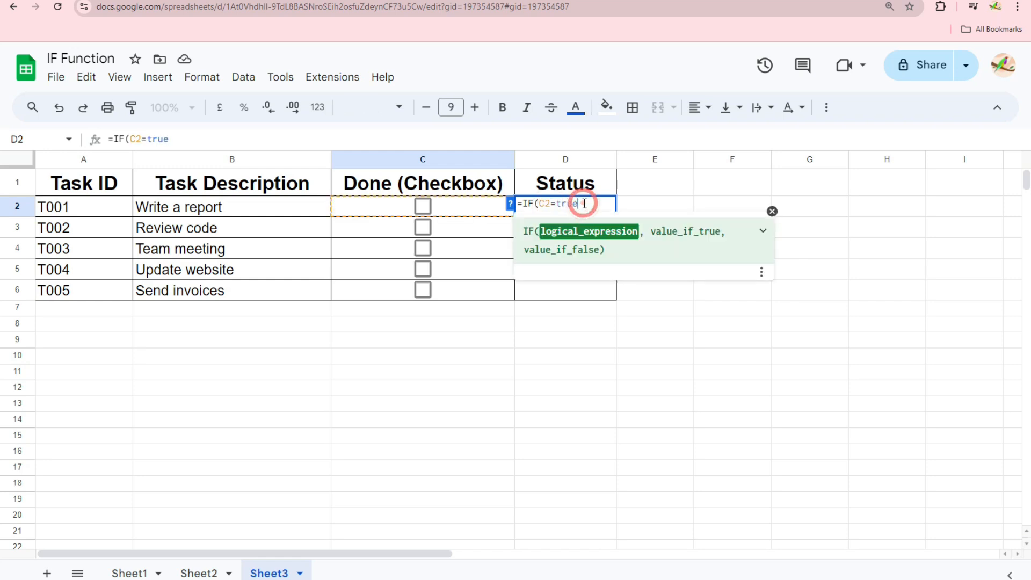
Complete the D2 formula so it returns "completed" if the condition is true and "pending" if false.
{"action": "type", "text": ","}
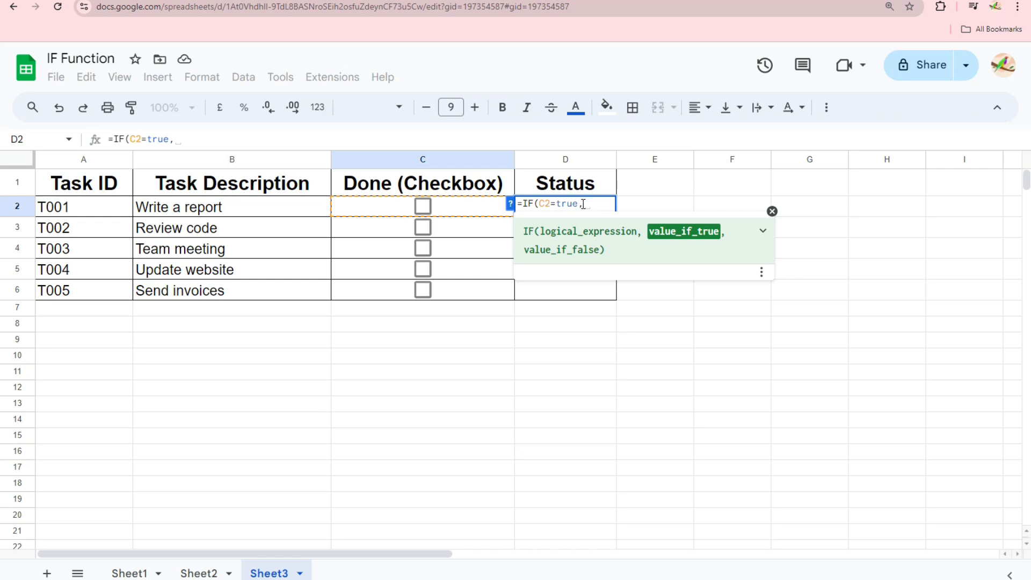
{"action": "type", "text": "\"co"}
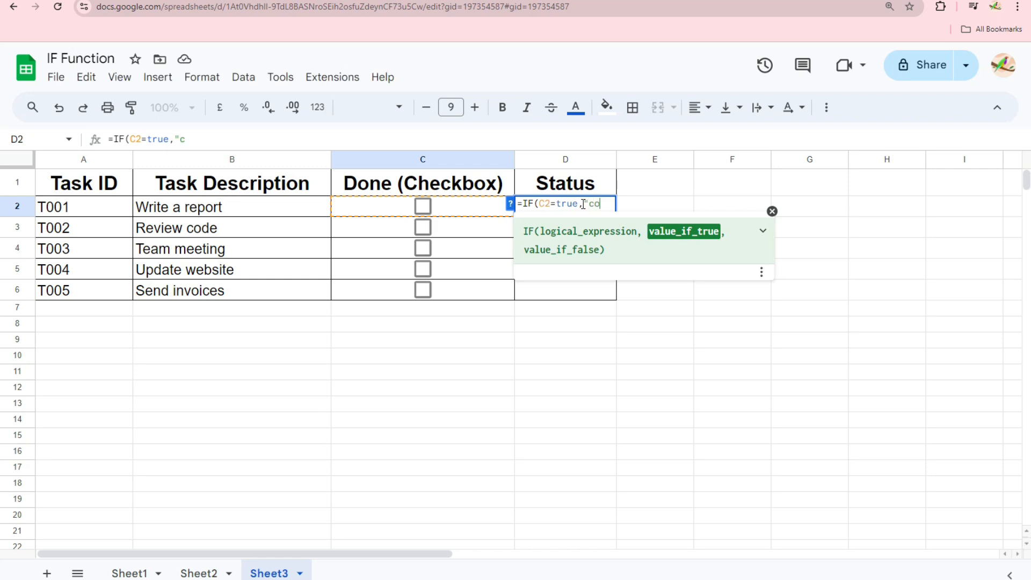
{"action": "type", "text": "mpleted"}
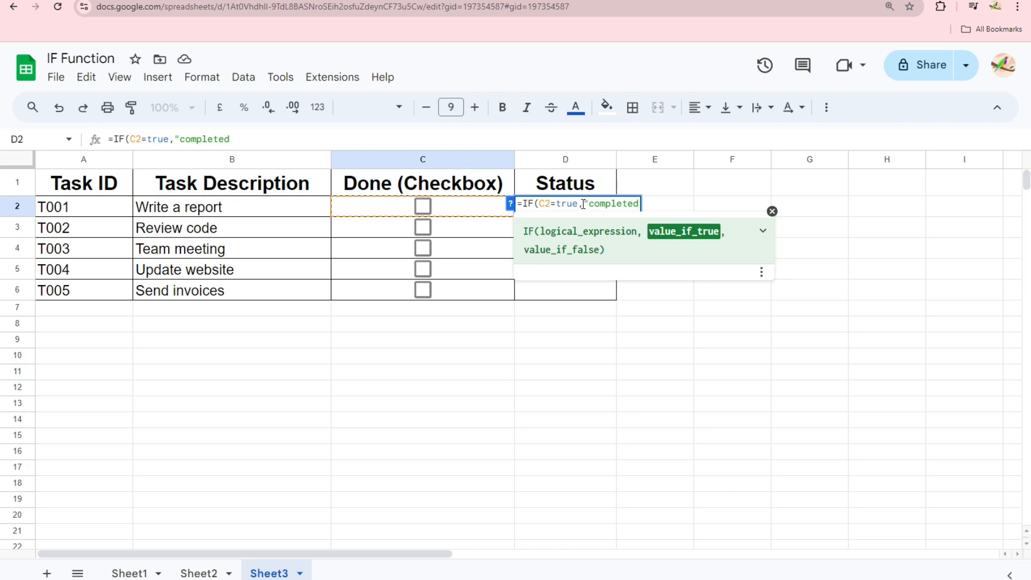
{"action": "type", "text": "\","}
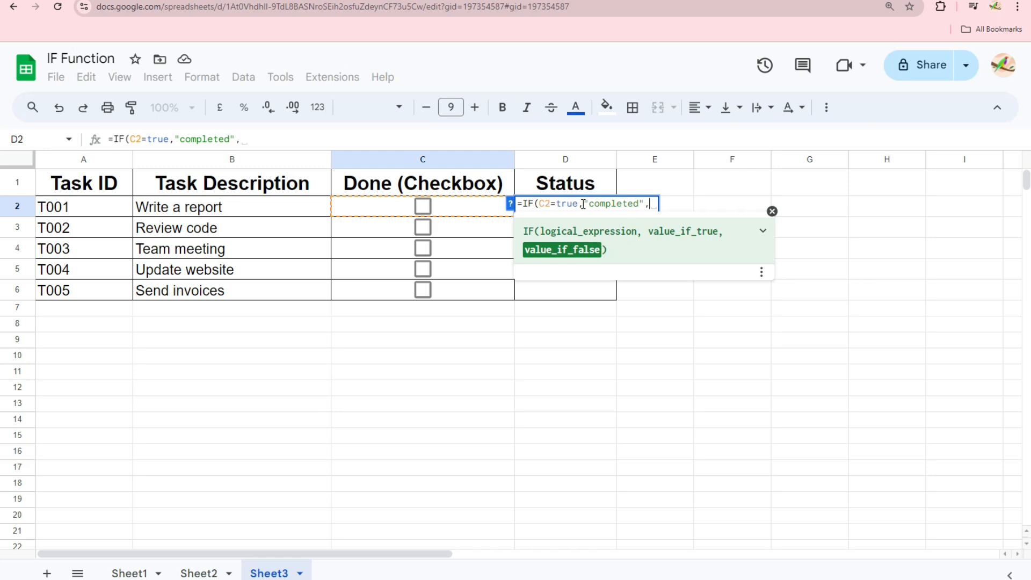
{"action": "type", "text": "\"pending\""}
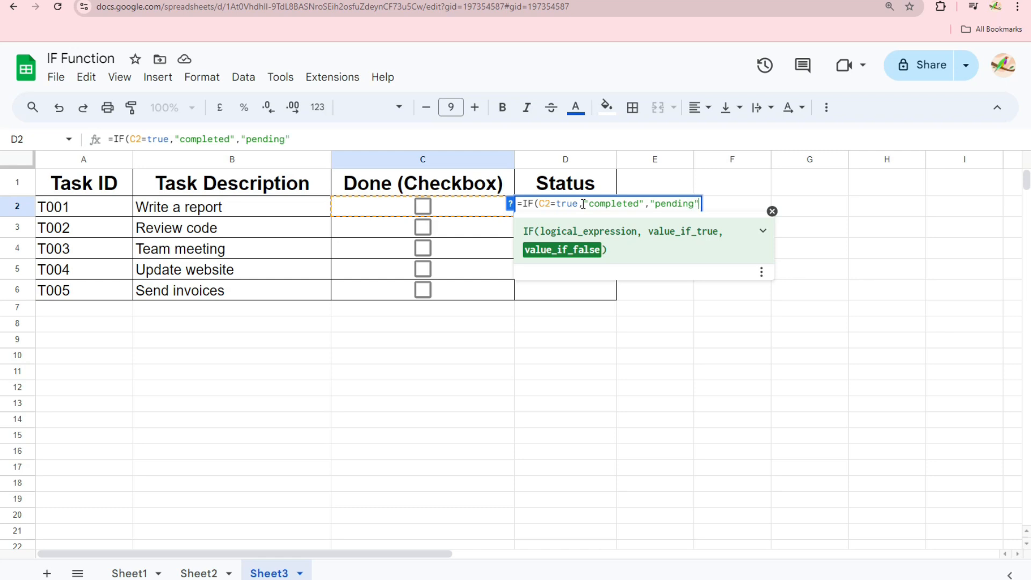
{"action": "key", "text": "Return"}
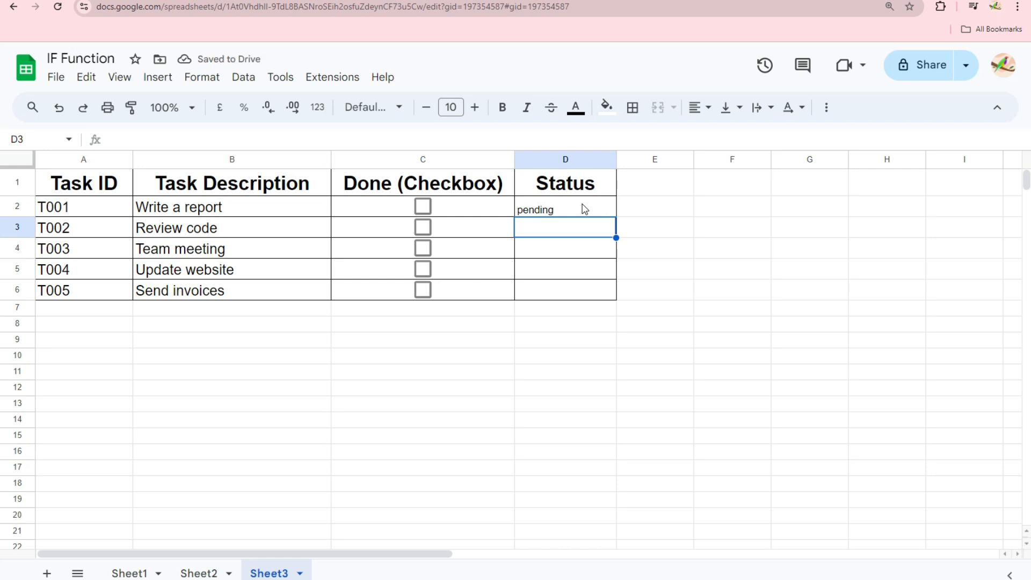
Copy the D2 status formula down through D6 for the remaining tasks.
{"action": "left_click", "coordinate": [587, 208]}
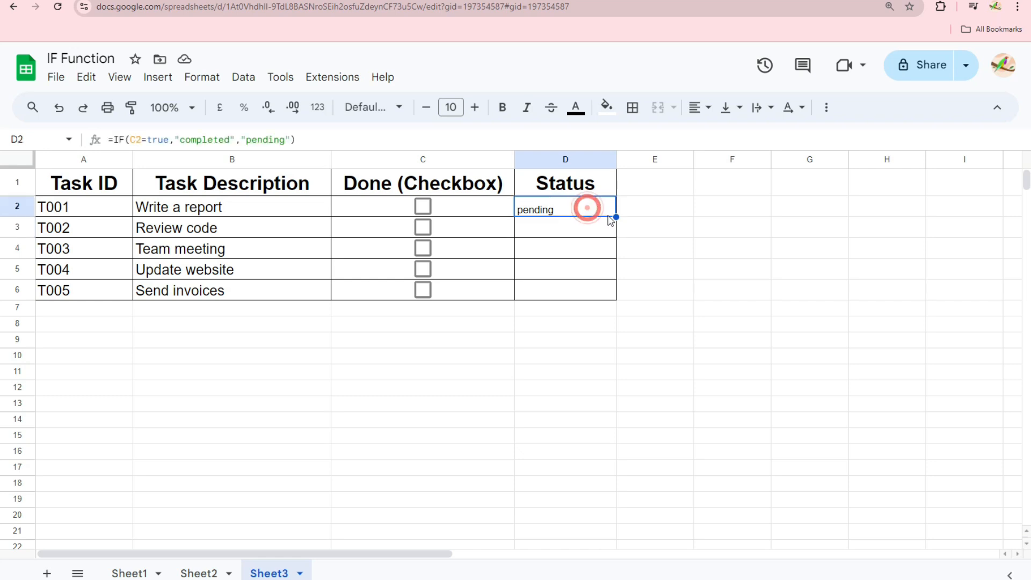
{"action": "left_click_drag", "start_coordinate": [616, 217], "coordinate": [616, 299]}
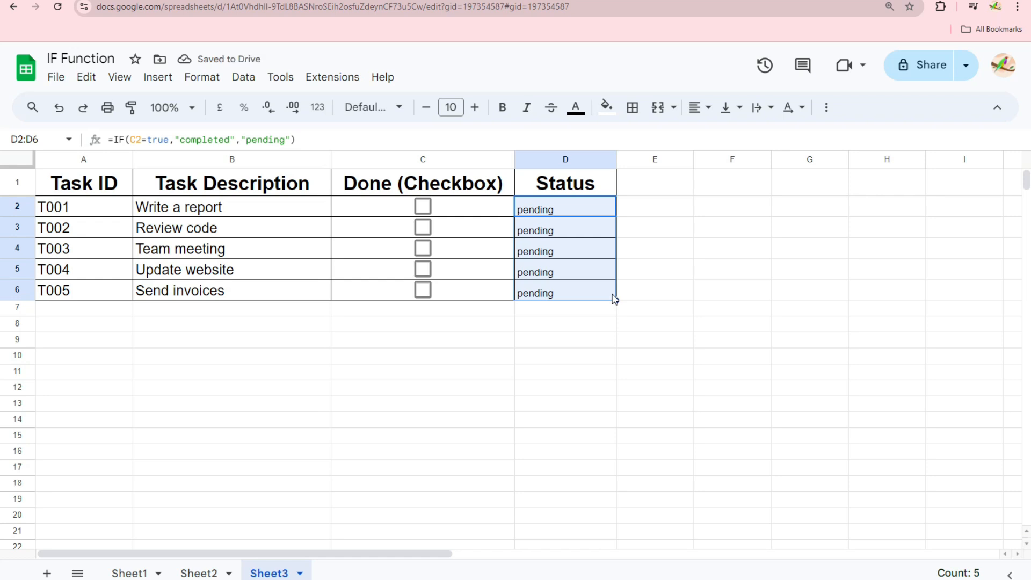
{"action": "left_click", "coordinate": [491, 213]}
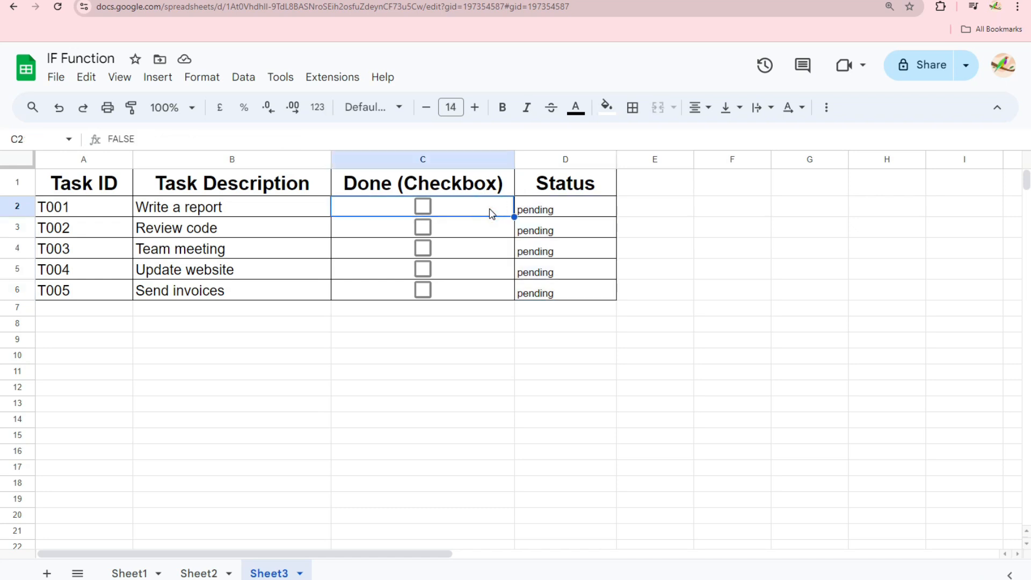
{"action": "left_click_drag", "start_coordinate": [552, 209], "coordinate": [559, 301]}
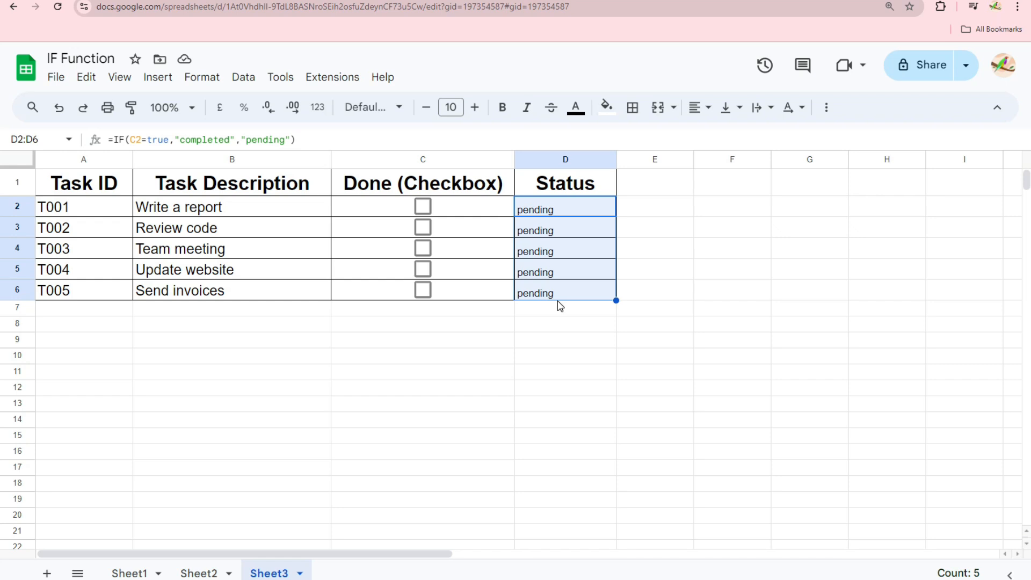
Test the status formula in D2 by ticking and unticking the "Write a report" checkbox.
{"action": "left_click", "coordinate": [442, 207]}
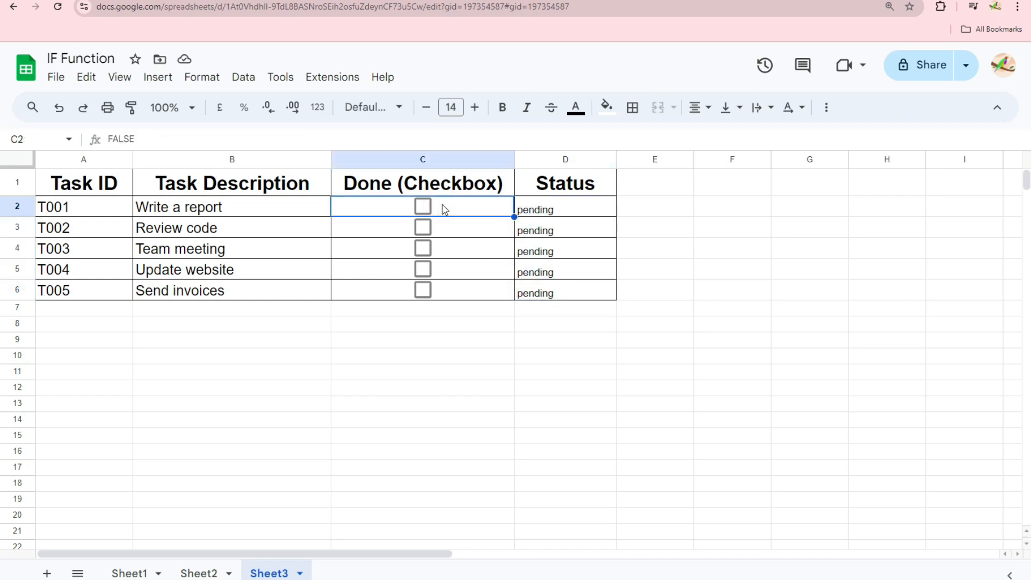
{"action": "left_click", "coordinate": [429, 209]}
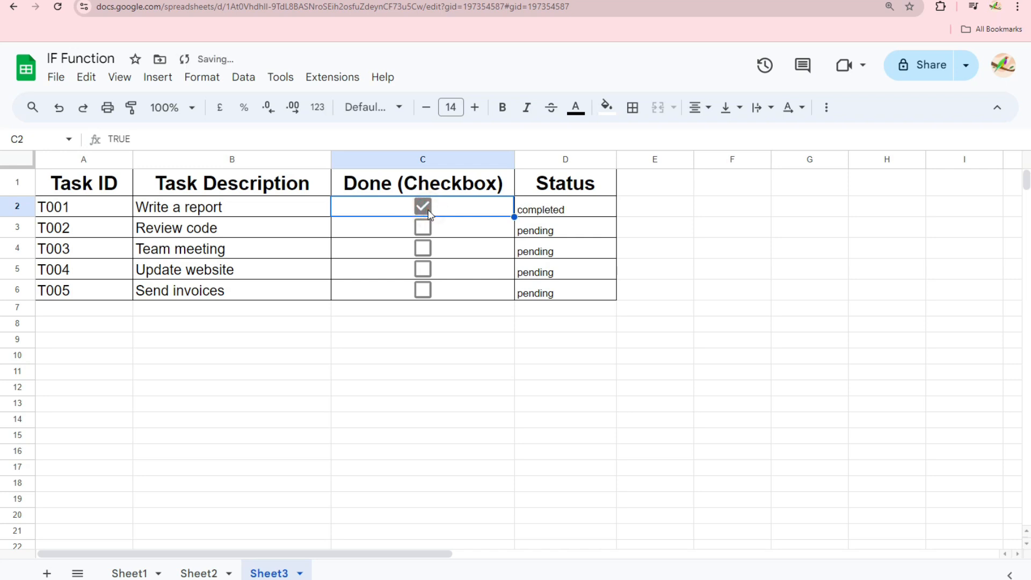
{"action": "left_click", "coordinate": [605, 212]}
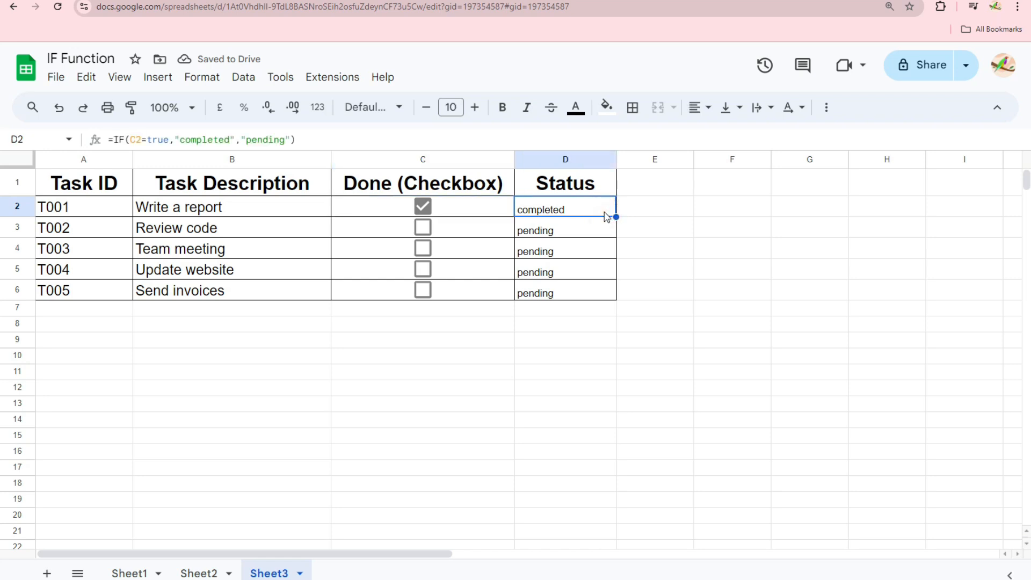
{"action": "left_click", "coordinate": [422, 206]}
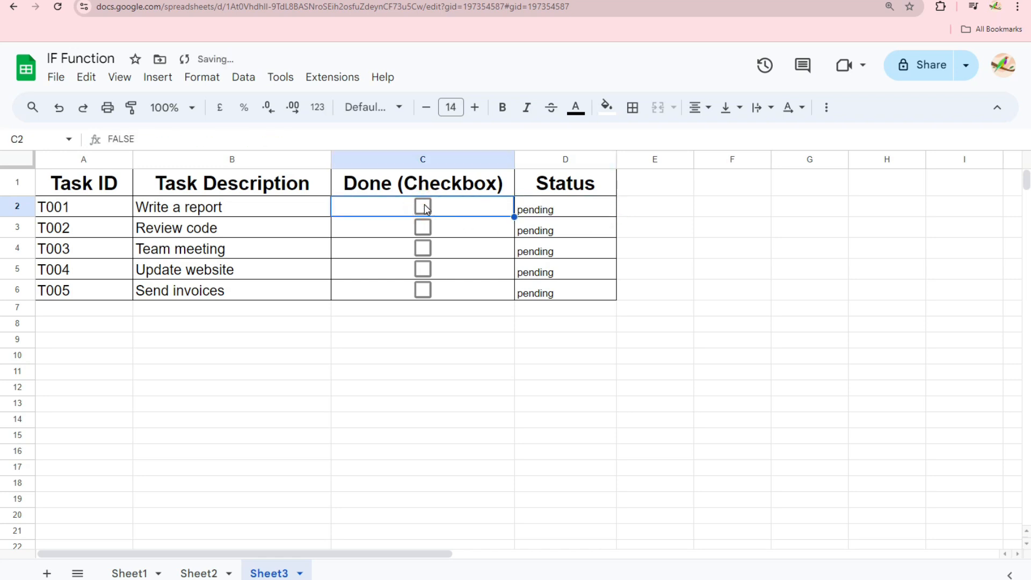
{"action": "left_click", "coordinate": [551, 213]}
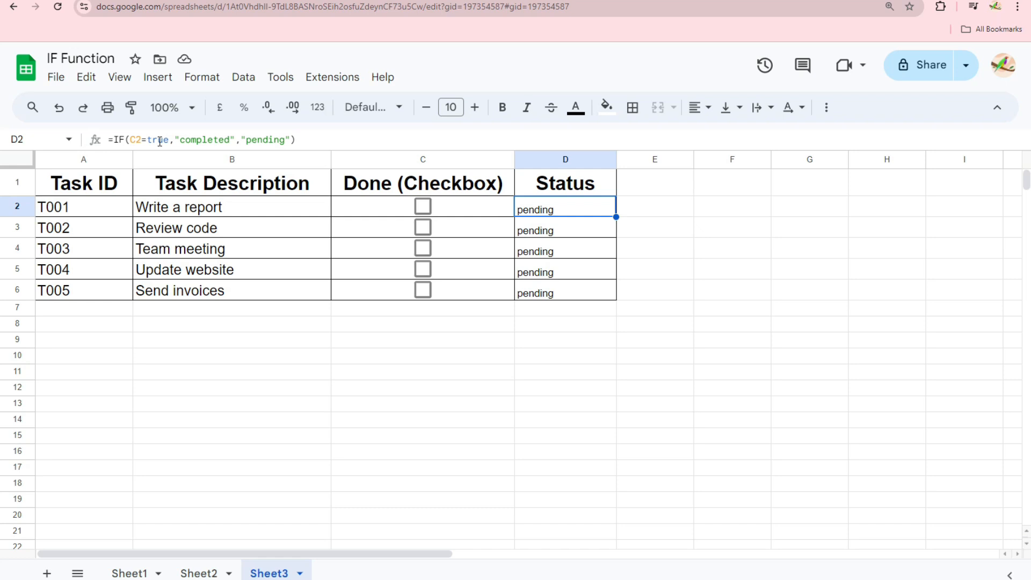
Tick the Done checkboxes of all five tasks, T001 to T005, checking the status in D2.
{"action": "left_click", "coordinate": [424, 206]}
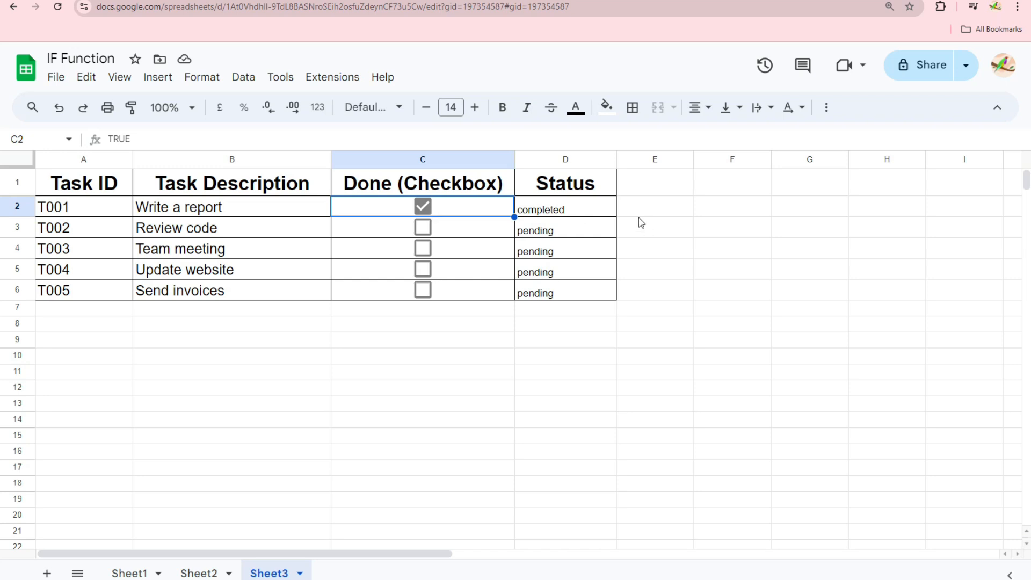
{"action": "left_click", "coordinate": [569, 211]}
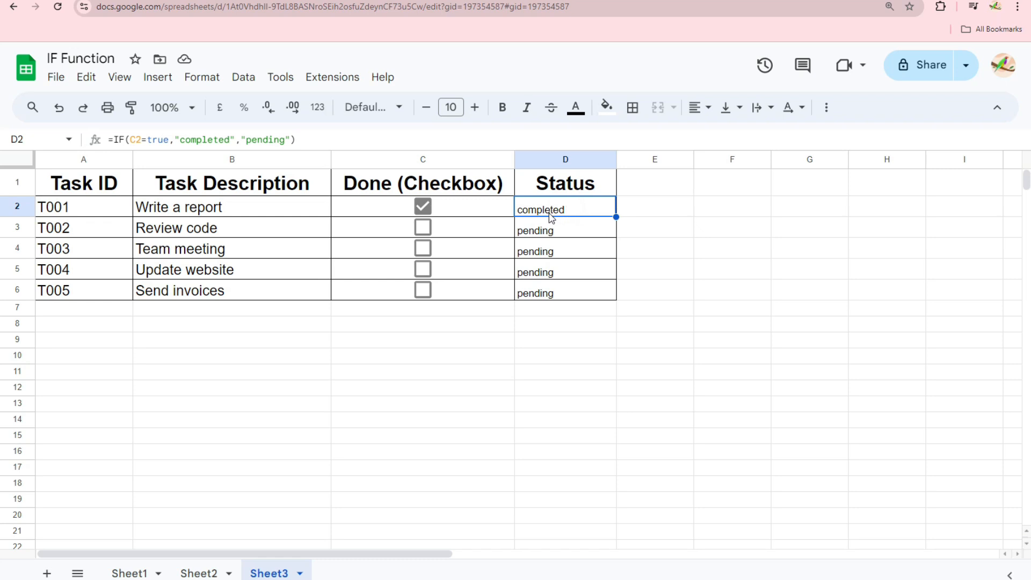
{"action": "left_click", "coordinate": [490, 232]}
{"action": "left_click", "coordinate": [423, 249]}
{"action": "left_click", "coordinate": [423, 269]}
{"action": "left_click", "coordinate": [423, 289]}
{"action": "left_click", "coordinate": [424, 228]}
Clear the Done checkboxes of tasks T003, T004 and T005.
{"action": "left_click", "coordinate": [424, 248]}
{"action": "left_click", "coordinate": [421, 267]}
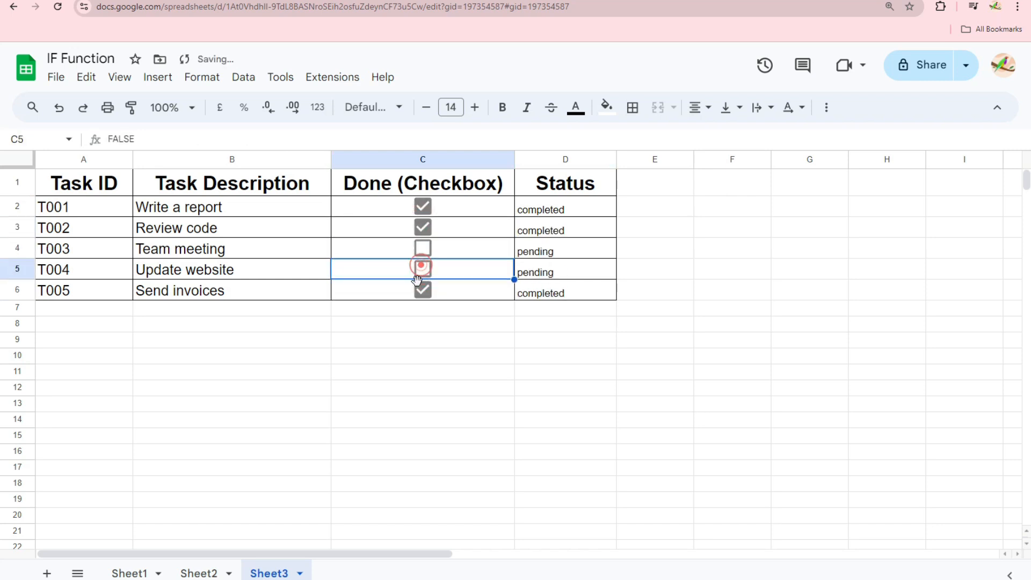
{"action": "left_click", "coordinate": [422, 289]}
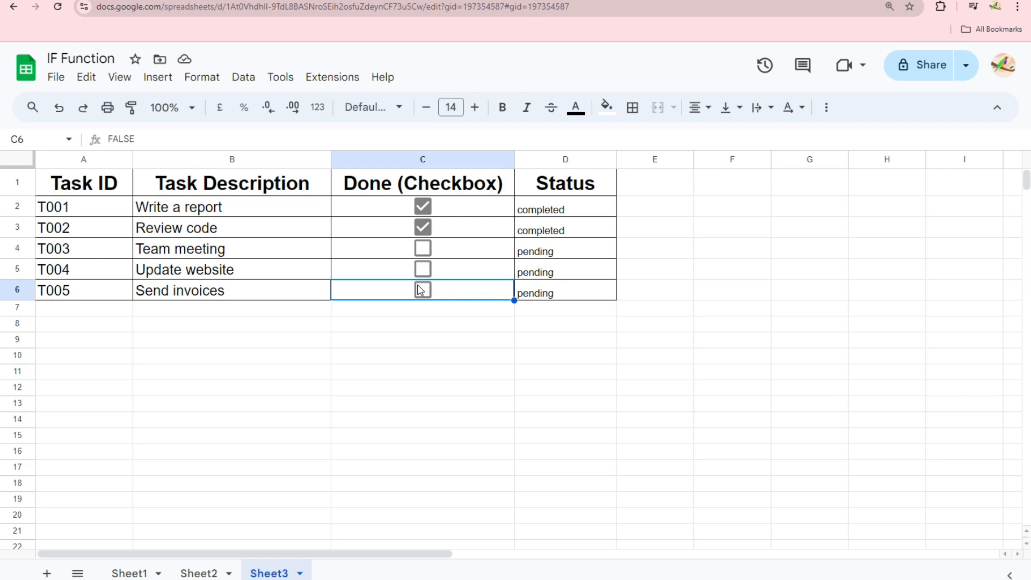
Mark the "Team meeting" and "Update website" tasks as done again and select cell C6.
{"action": "left_click", "coordinate": [428, 251]}
{"action": "left_click", "coordinate": [424, 266]}
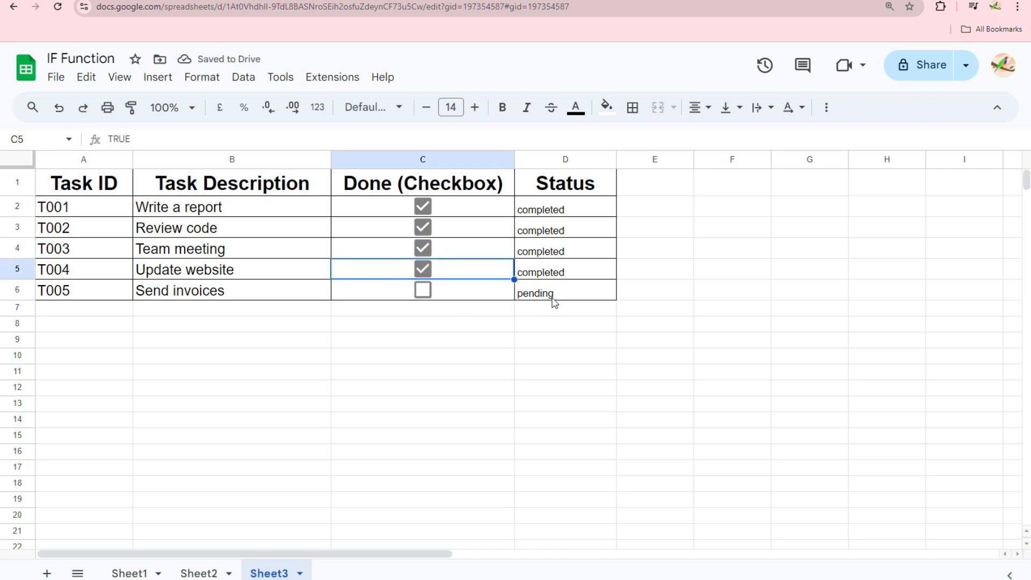
{"action": "left_click", "coordinate": [464, 295]}
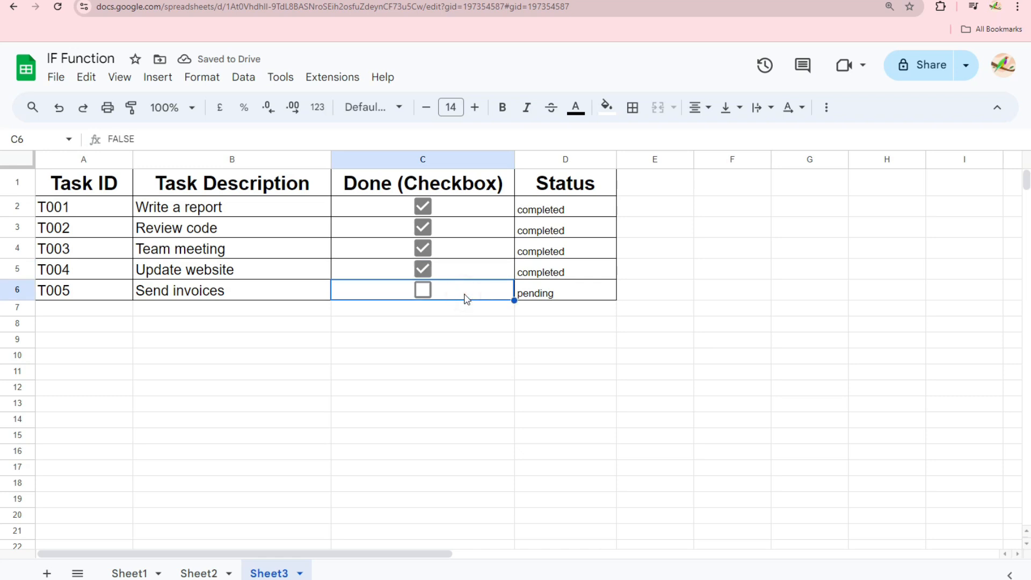